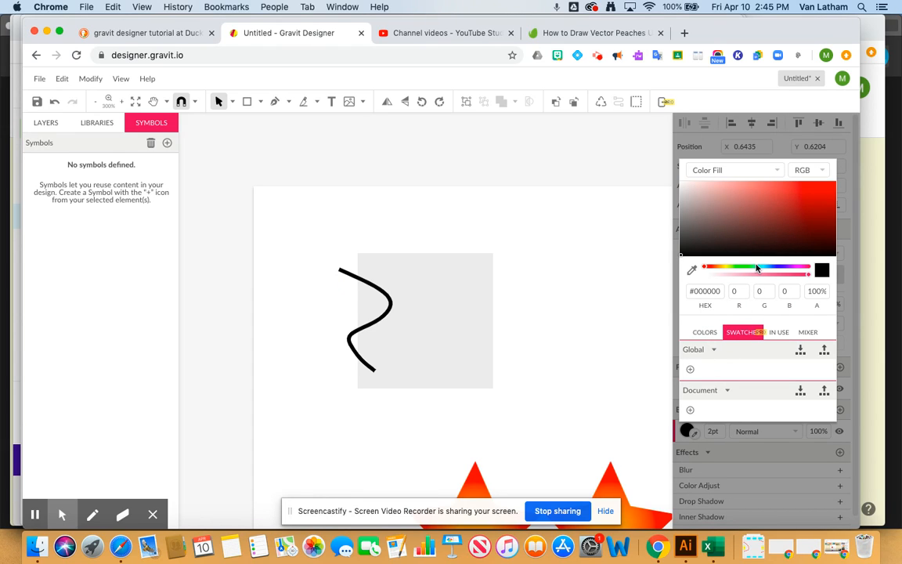
# Step: Change the wavy curve's border color to dark blue, #1616BB
pyautogui.click(704, 332)
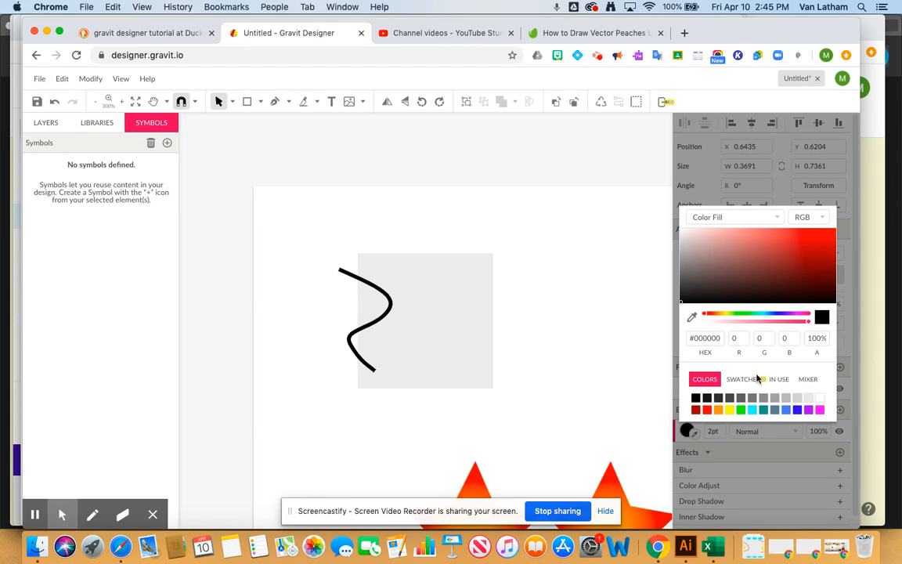
pyautogui.click(796, 410)
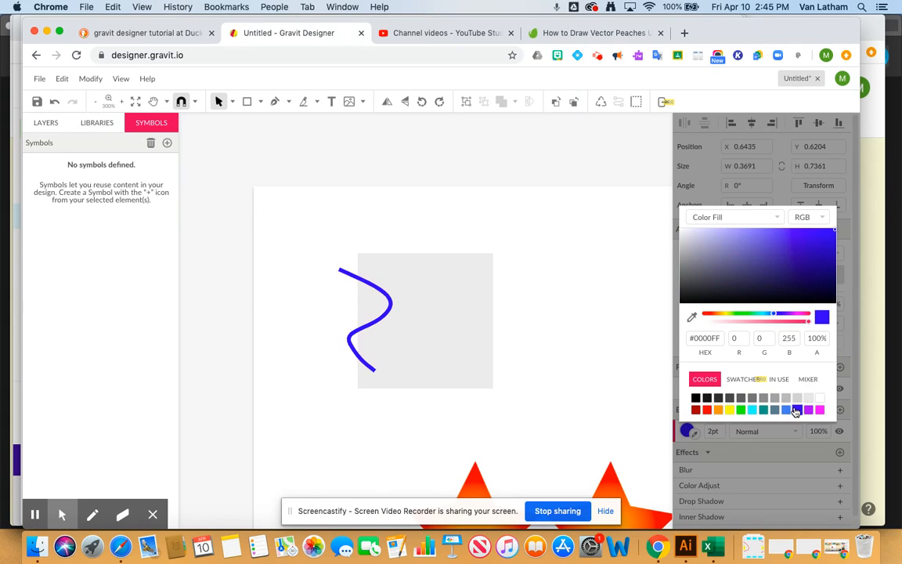
pyautogui.click(819, 251)
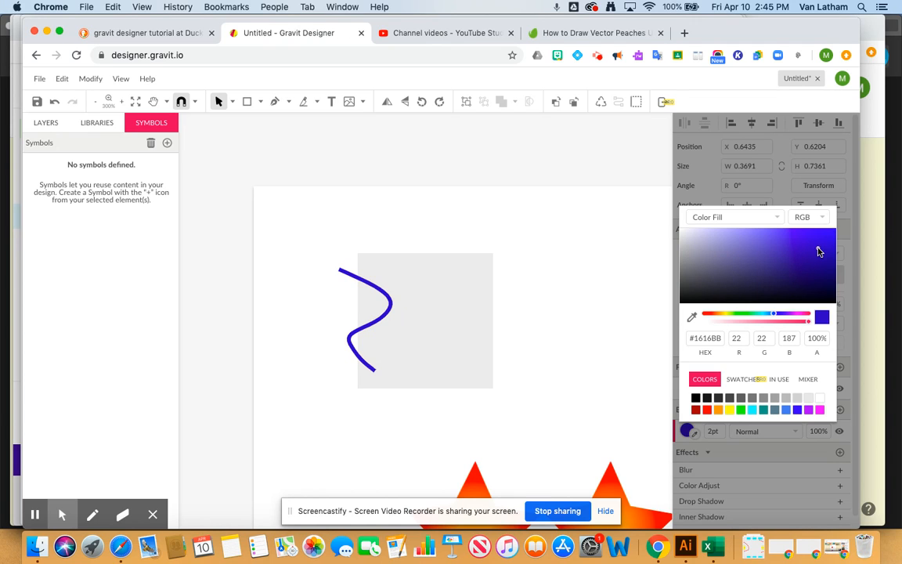
pyautogui.click(843, 350)
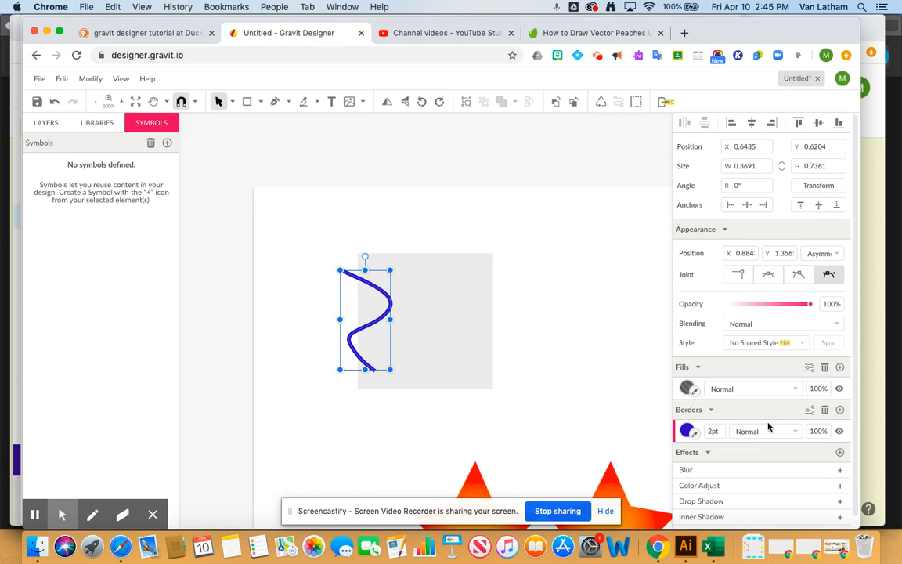
# Step: Give the wavy curve's border rounded ends and a dashed pattern with a dash of 2 and a gap of 4
pyautogui.click(809, 413)
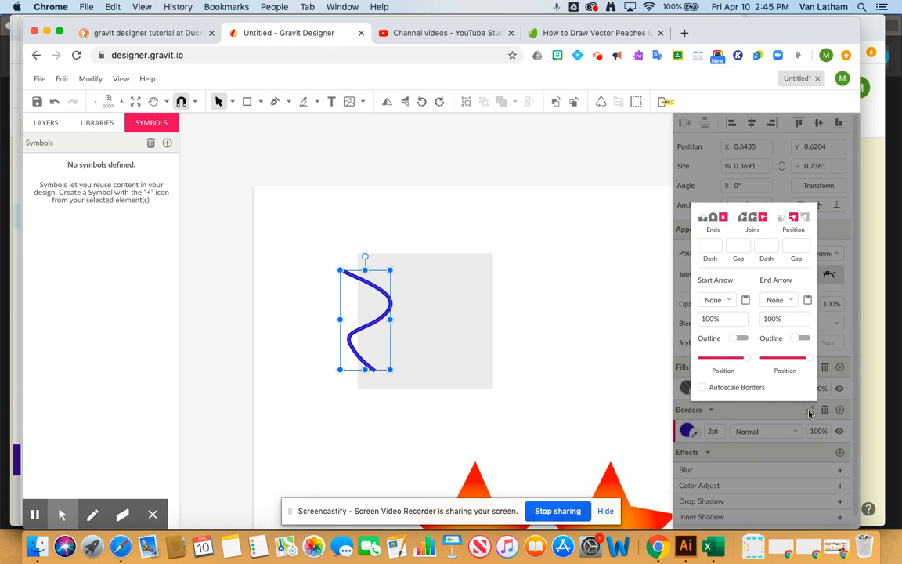
pyautogui.click(713, 221)
pyautogui.click(707, 243)
pyautogui.write('2')
pyautogui.press('Tab')
pyautogui.write('4')
pyautogui.press('Tab')
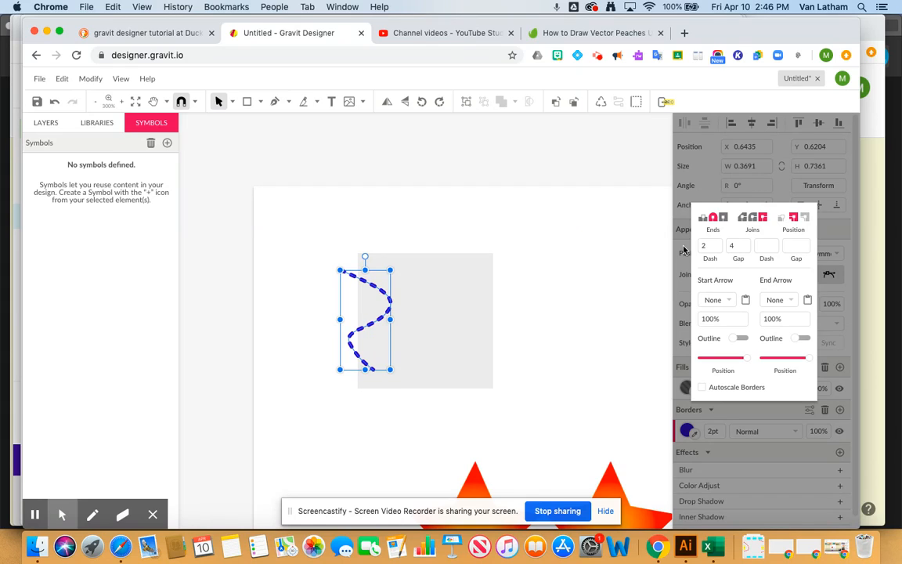
pyautogui.click(579, 336)
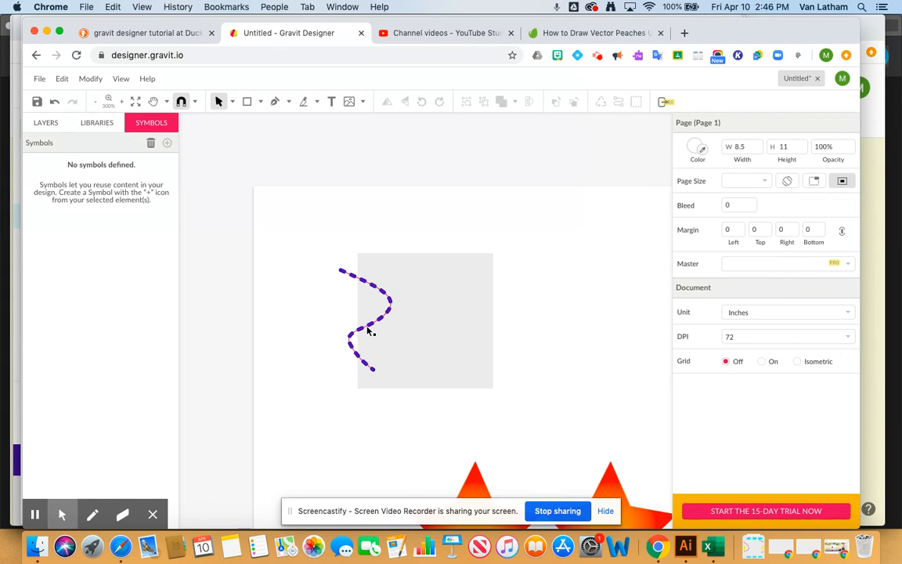
# Step: Draw a circle about 0.23 in wide on the grey square's left edge and fill it with red #D22525
pyautogui.click(261, 102)
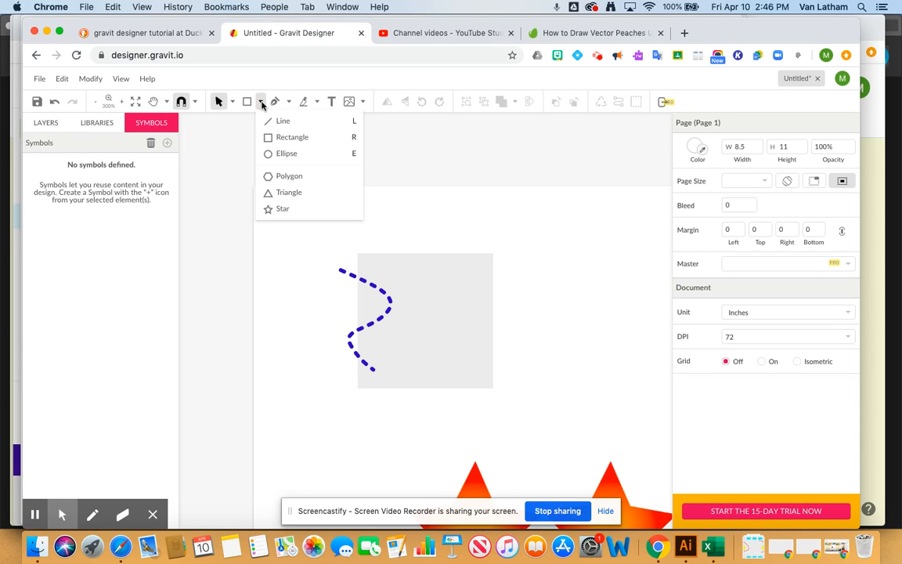
pyautogui.click(266, 154)
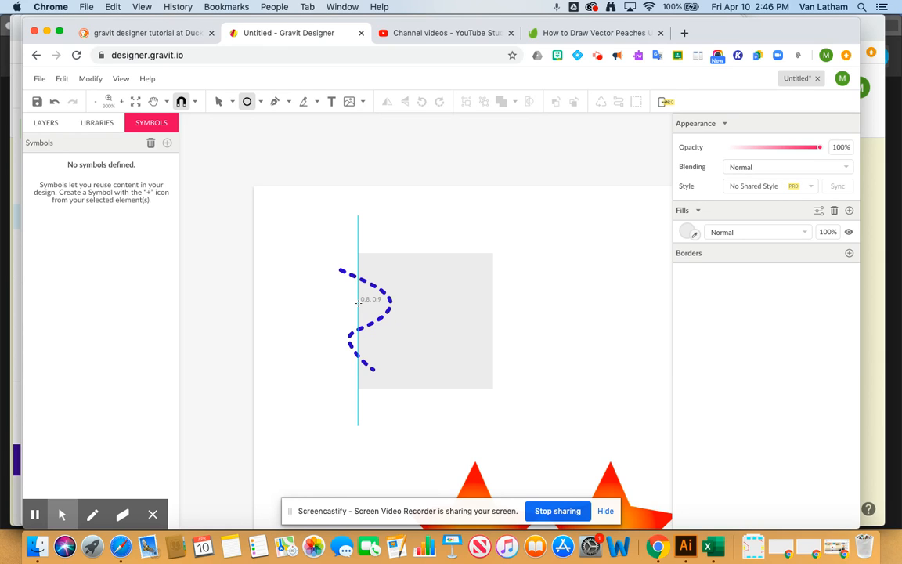
pyautogui.moveTo(357, 302); pyautogui.dragTo(374, 311)
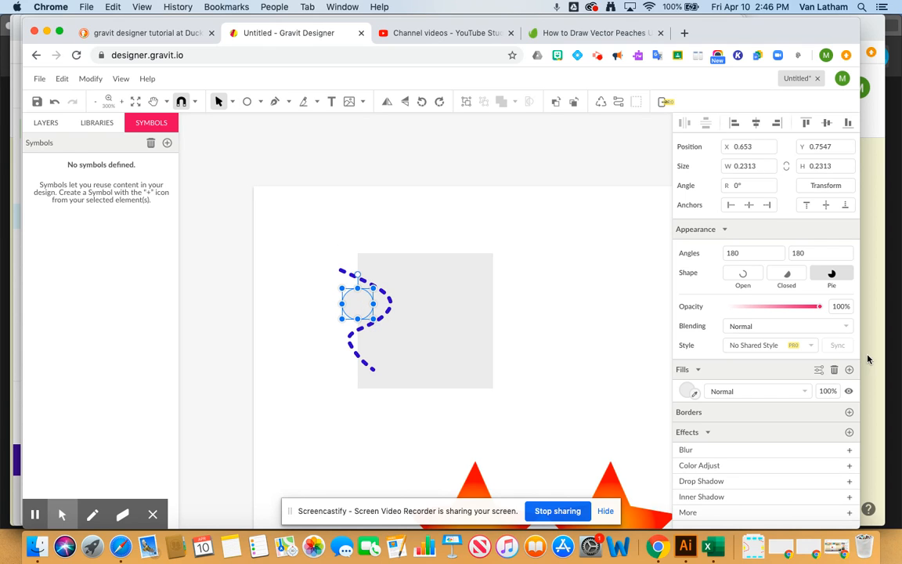
pyautogui.click(687, 387)
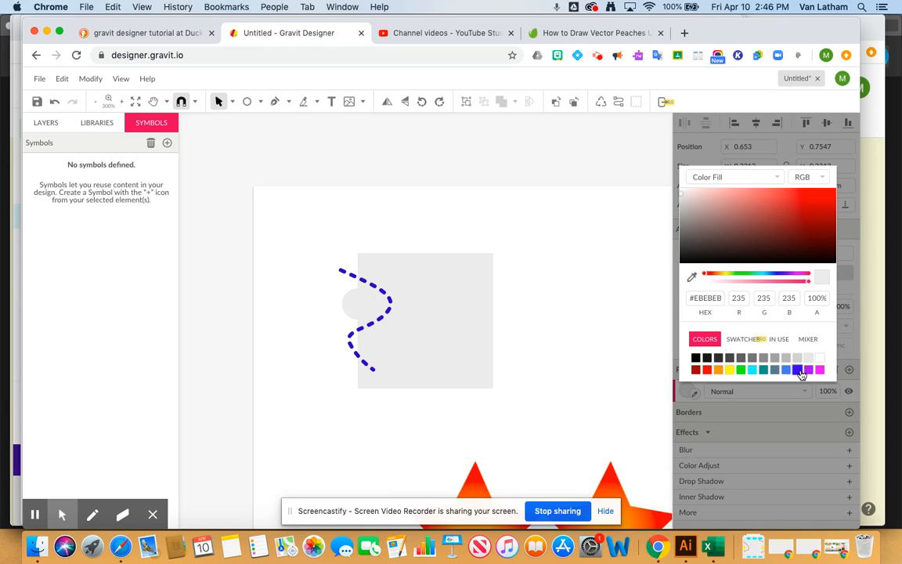
pyautogui.click(808, 200)
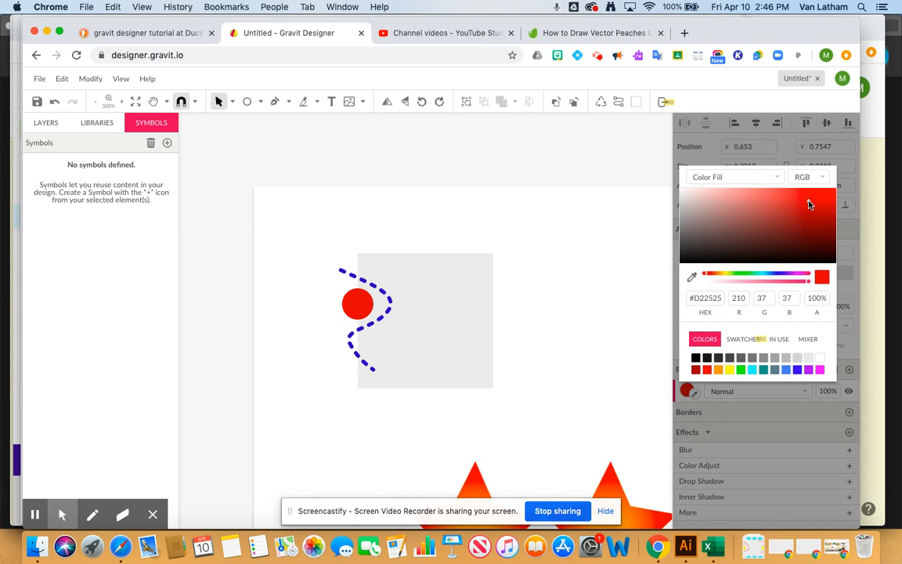
pyautogui.click(567, 350)
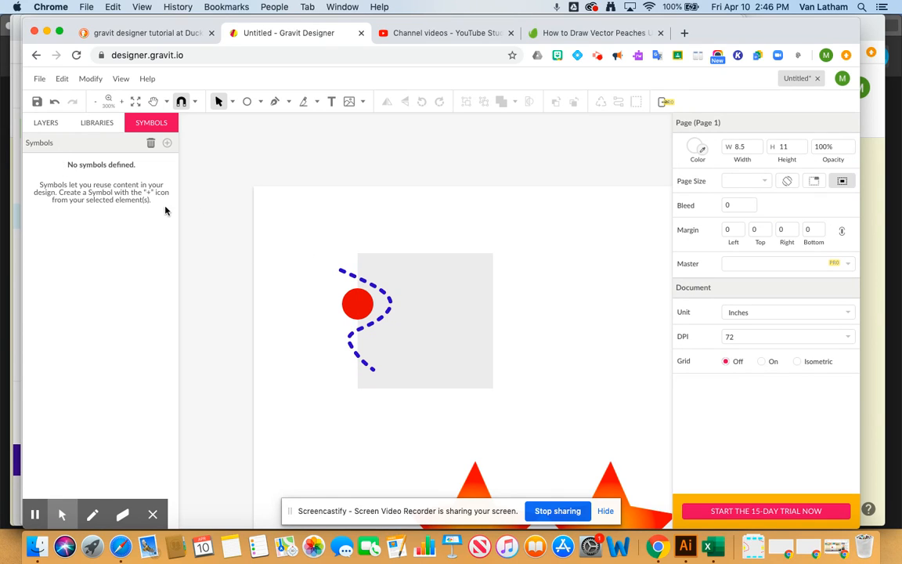
# Step: Draw a five-pointed, point-down star about 0.35 in wide in the middle of the grey square and fill it with orange #FF9900
pyautogui.click(260, 101)
pyautogui.click(281, 209)
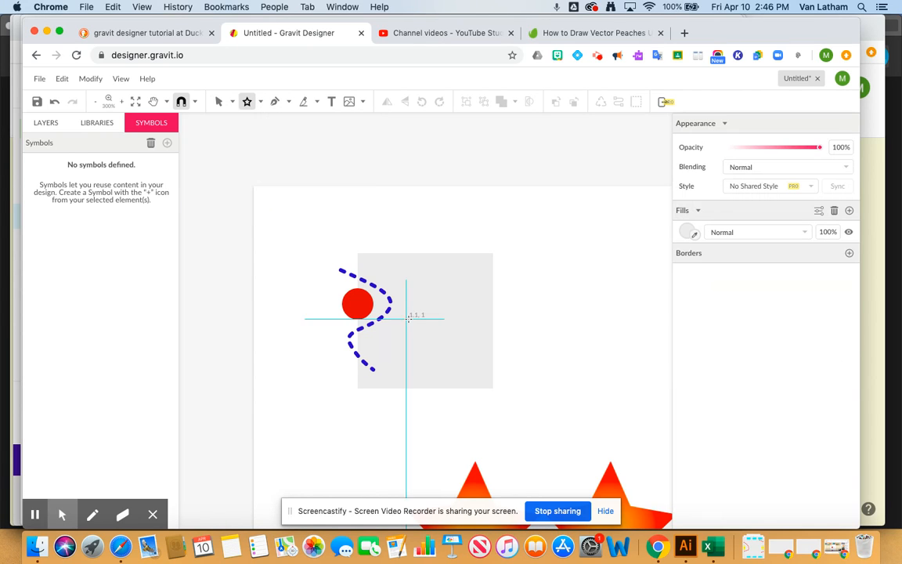
pyautogui.moveTo(420, 320); pyautogui.dragTo(445, 332)
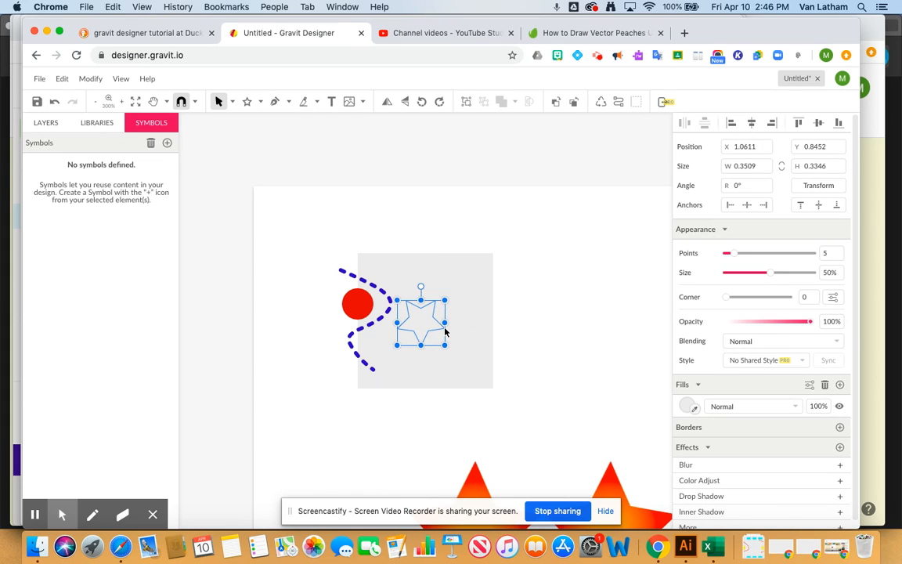
pyautogui.click(687, 405)
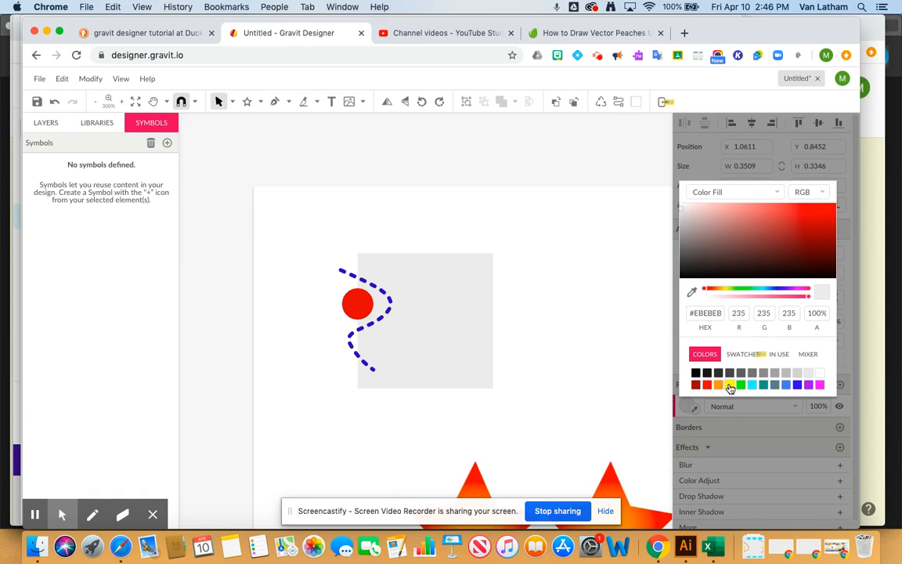
pyautogui.click(719, 385)
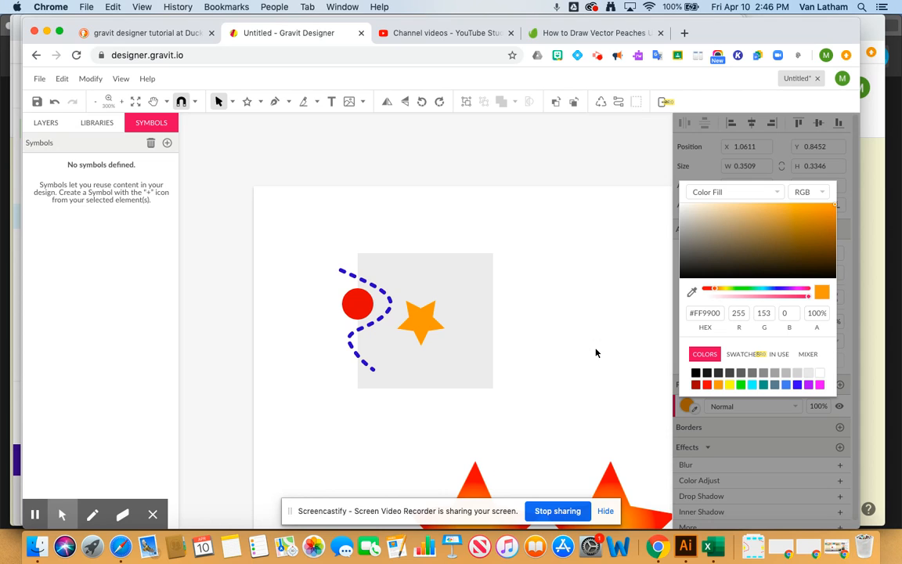
pyautogui.click(427, 322)
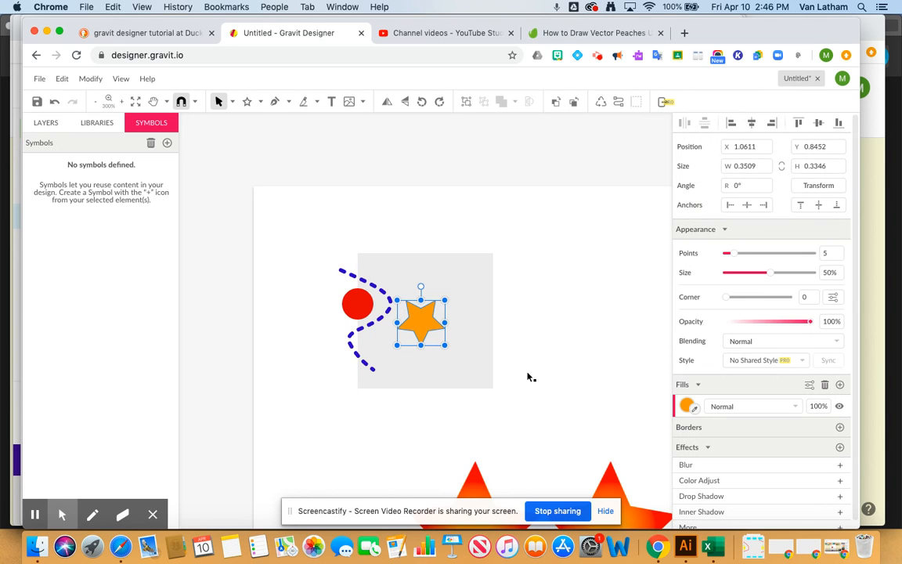
# Step: Add a border to the orange star and color it yellow, #FFFF00
pyautogui.click(840, 428)
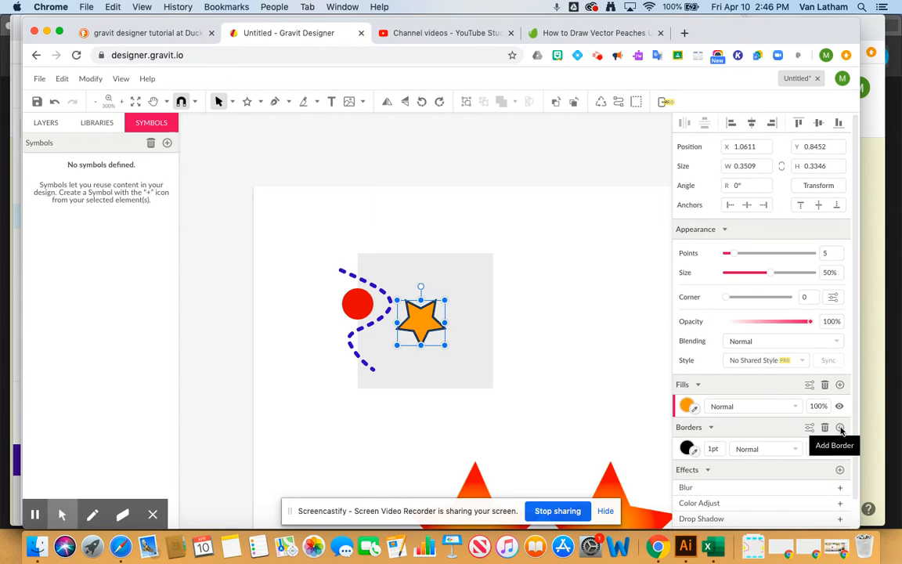
pyautogui.click(686, 448)
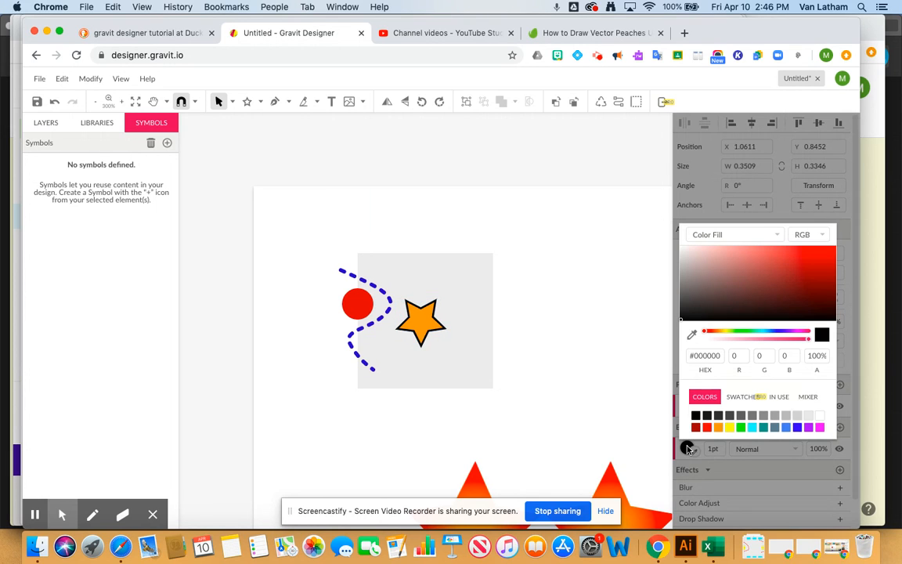
pyautogui.click(729, 427)
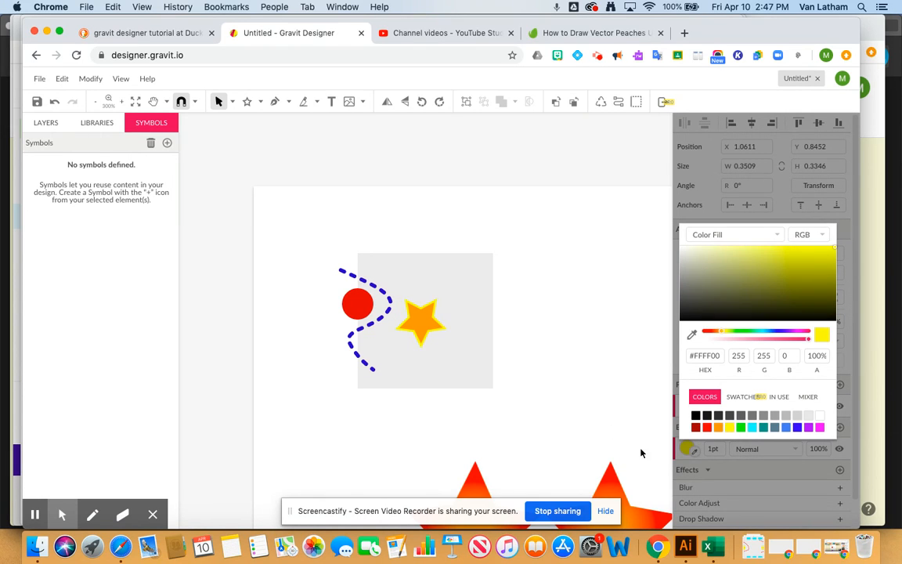
pyautogui.click(600, 424)
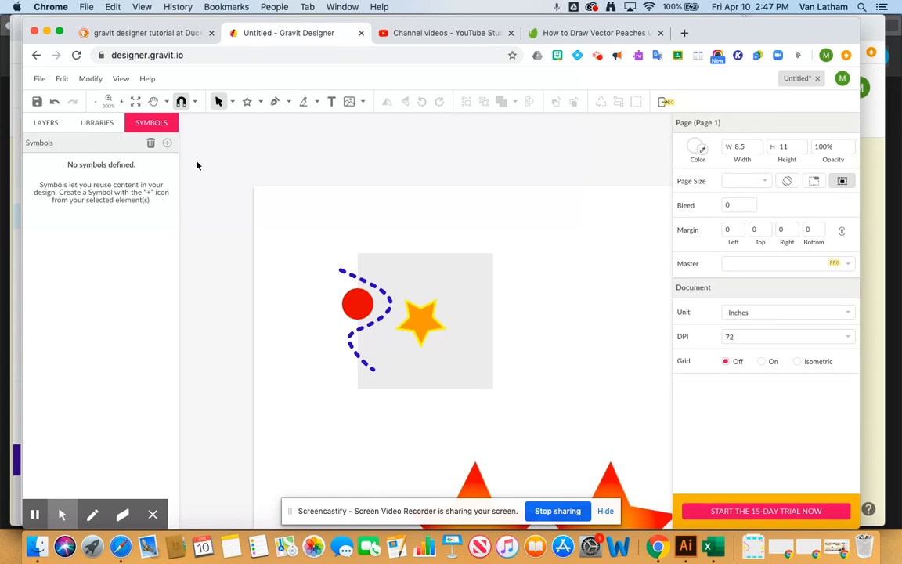
# Step: Draw a downward-pointing triangle about 0.22 by 0.19 in on the grey square's top edge and fill it with cyan #00FFFF
pyautogui.click(261, 102)
pyautogui.click(280, 193)
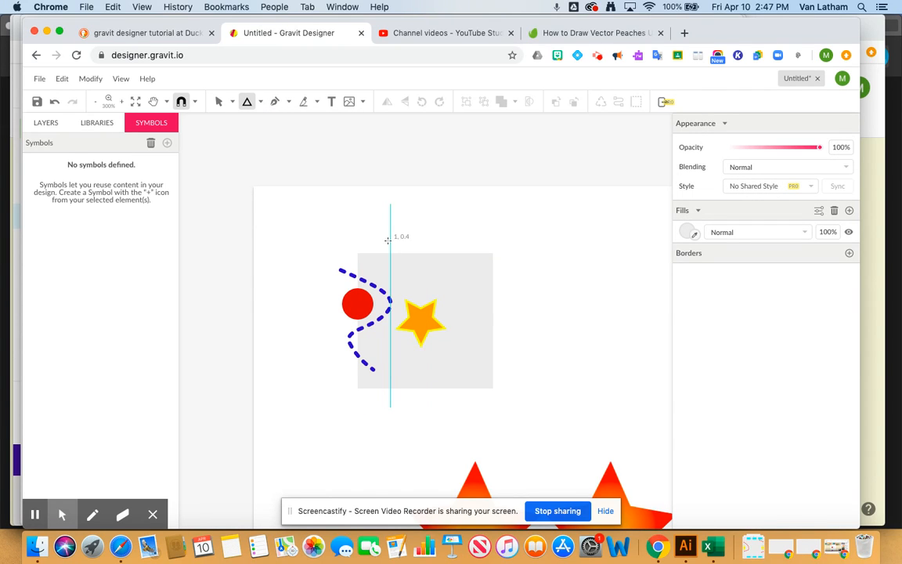
pyautogui.moveTo(387, 251); pyautogui.dragTo(390, 273)
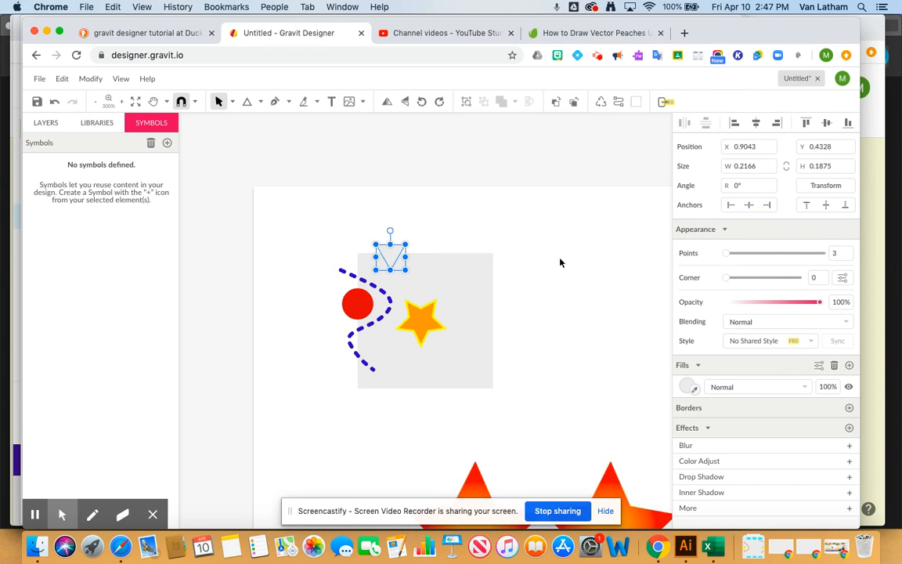
pyautogui.click(687, 387)
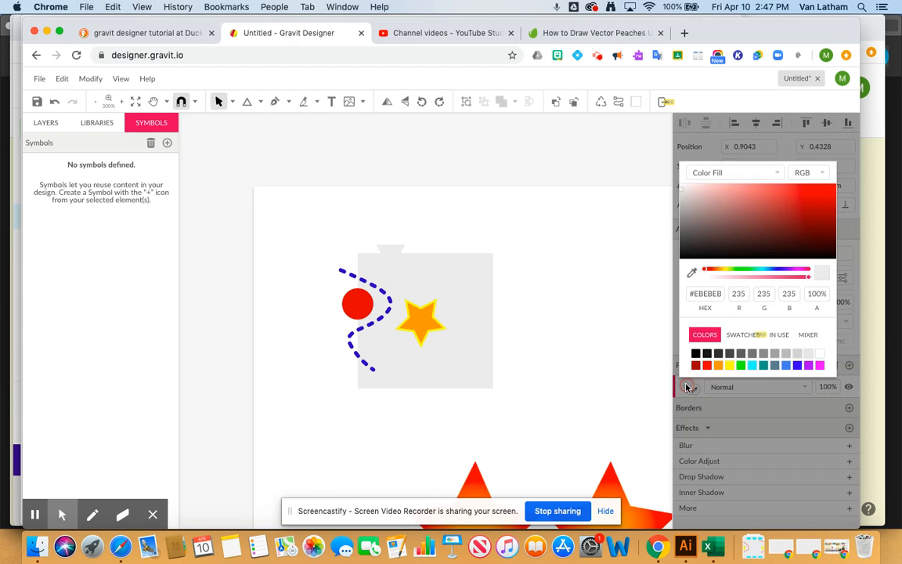
pyautogui.click(751, 365)
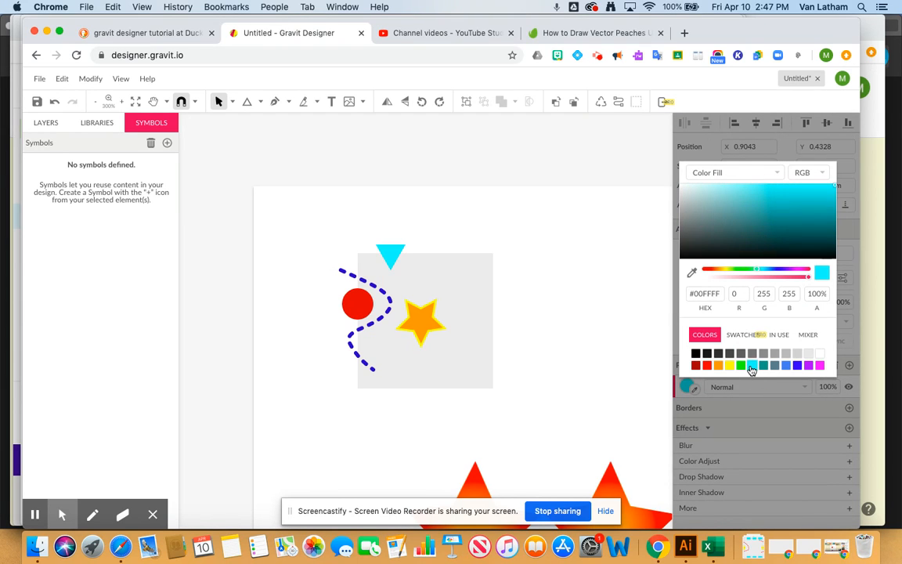
# Step: Duplicate the cyan triangle twice to the right, forming a row of three adjoining triangles
pyautogui.click(392, 252)
pyautogui.moveTo(392, 250); pyautogui.dragTo(447, 262)
pyautogui.click(562, 306)
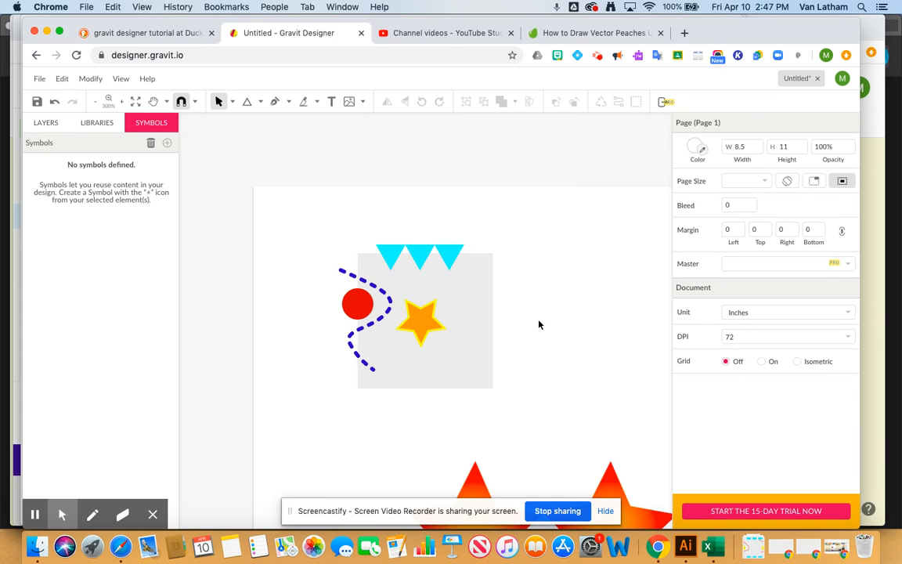
# Step: Select all three cyan triangles and group them
pyautogui.click(386, 252)
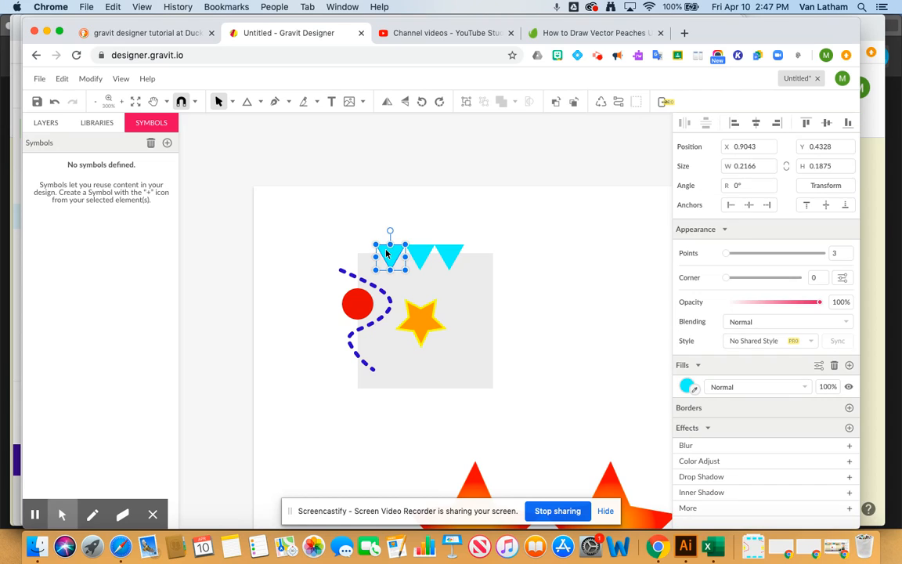
pyautogui.moveTo(389, 253)
pyautogui.mouseDown()
pyautogui.moveTo(419, 252)
pyautogui.moveTo(391, 253)
pyautogui.mouseUp()
pyautogui.keyDown('shift'); pyautogui.click(412, 250); pyautogui.keyUp('shift')
pyautogui.keyDown('shift'); pyautogui.click(445, 253); pyautogui.keyUp('shift')
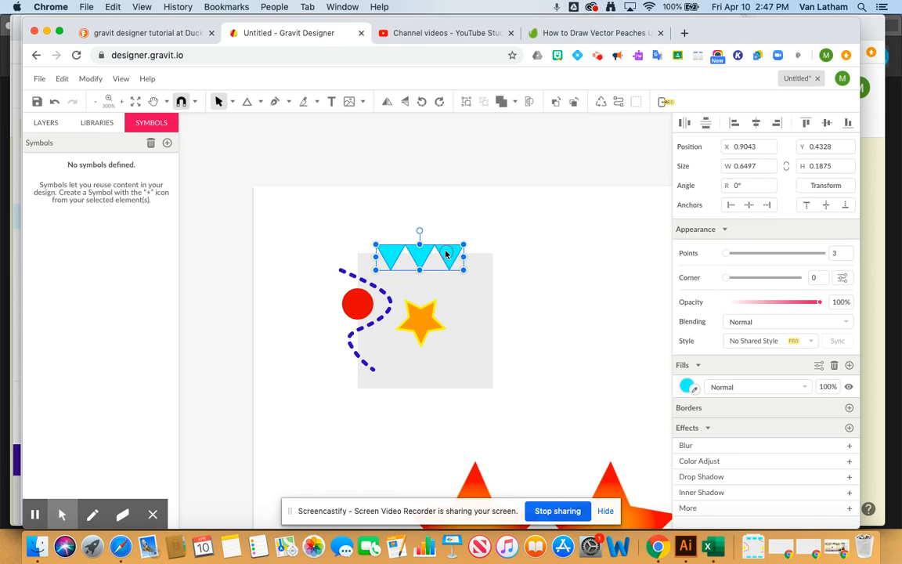
pyautogui.click(466, 104)
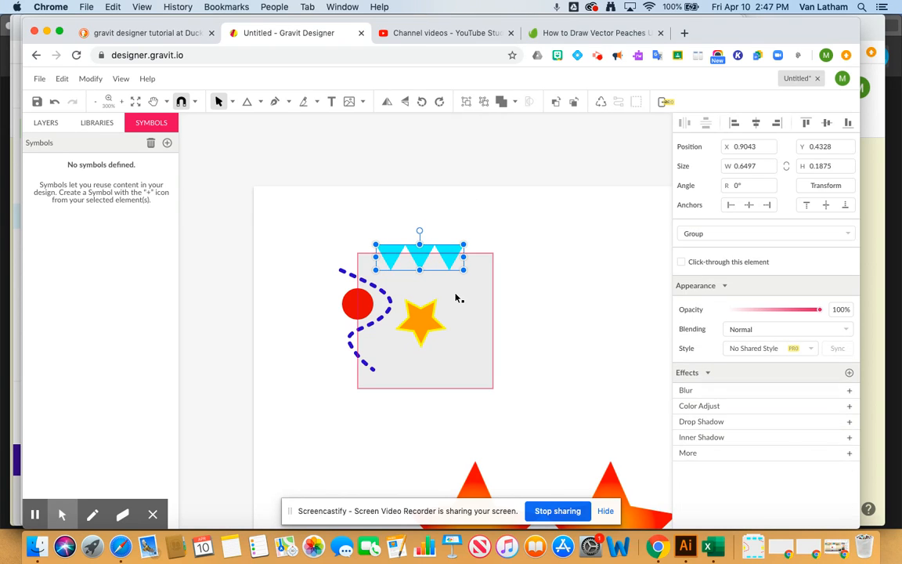
# Step: Enlarge the triangle group to about 0.73 by 0.28 in and shift it slightly up and left
pyautogui.moveTo(462, 271); pyautogui.dragTo(475, 282)
pyautogui.moveTo(428, 265); pyautogui.dragTo(425, 261)
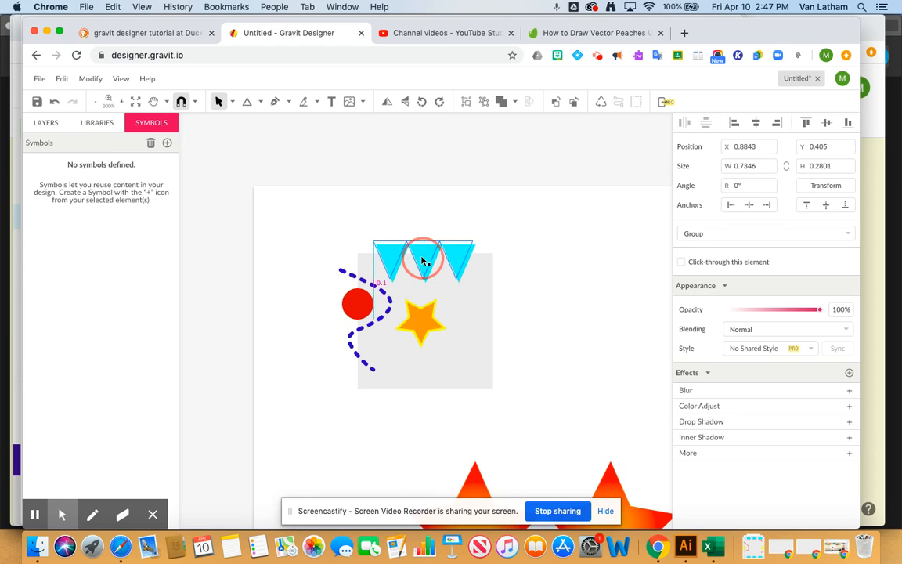
pyautogui.click(547, 323)
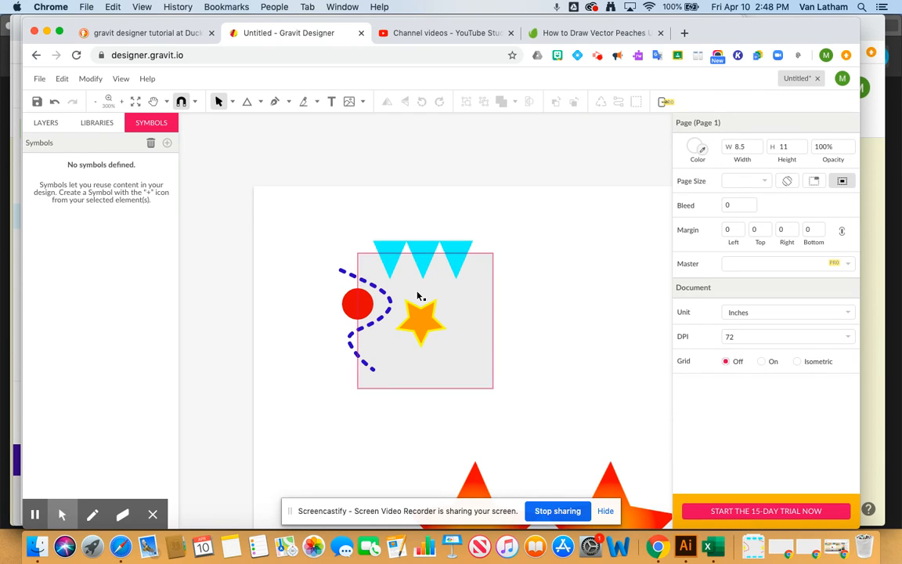
# Step: Create one copy of the cyan triangle group moved 1 in vertically, with no horizontal offset, using Transform
pyautogui.click(421, 261)
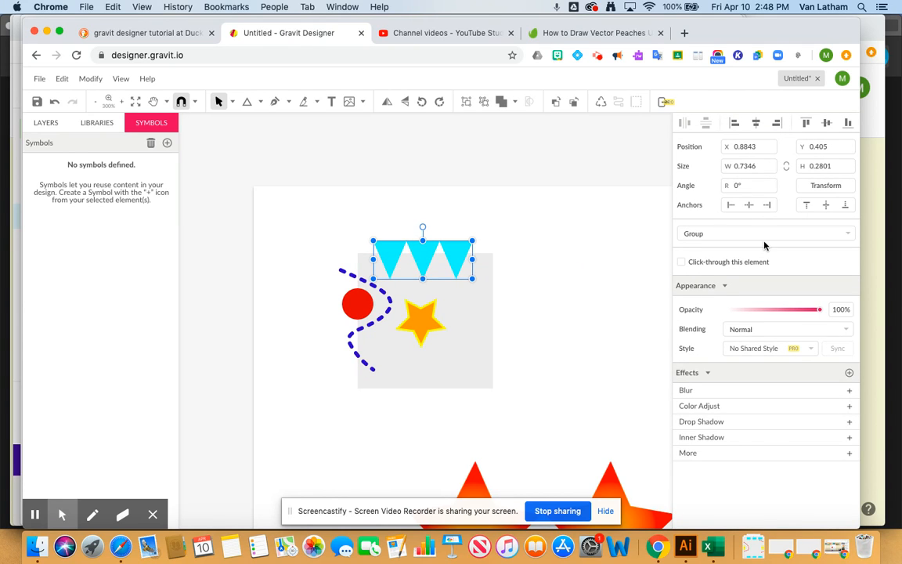
pyautogui.click(833, 187)
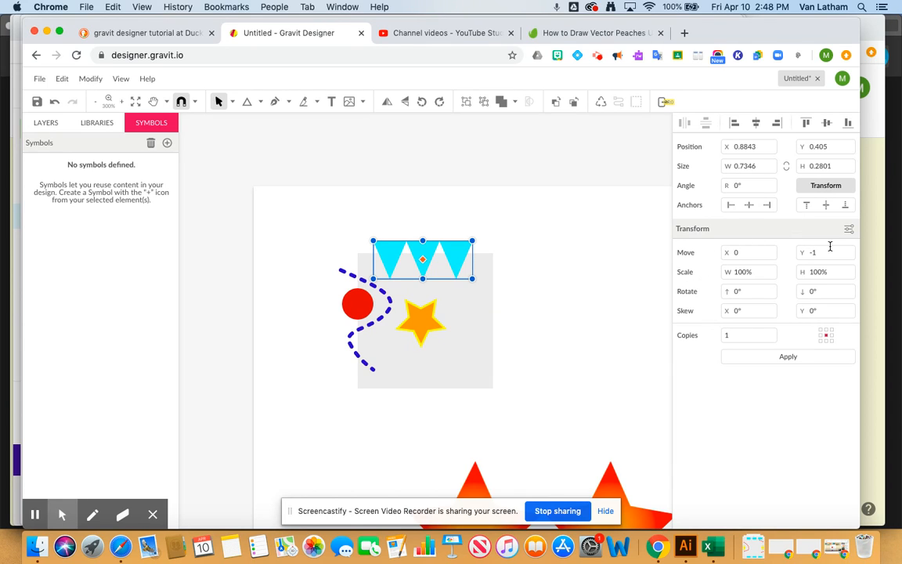
pyautogui.moveTo(821, 253); pyautogui.dragTo(805, 253)
pyautogui.click(727, 335)
pyautogui.write('1')
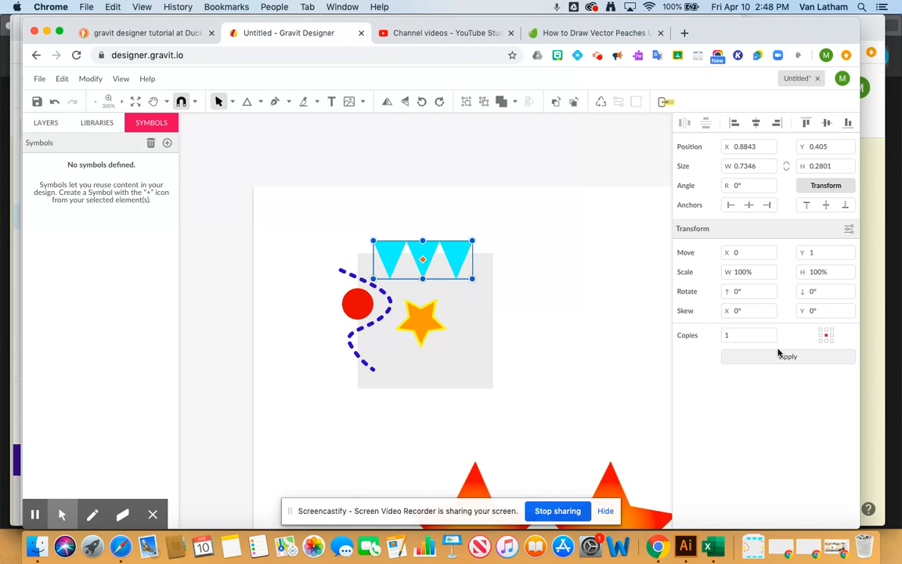
pyautogui.click(787, 358)
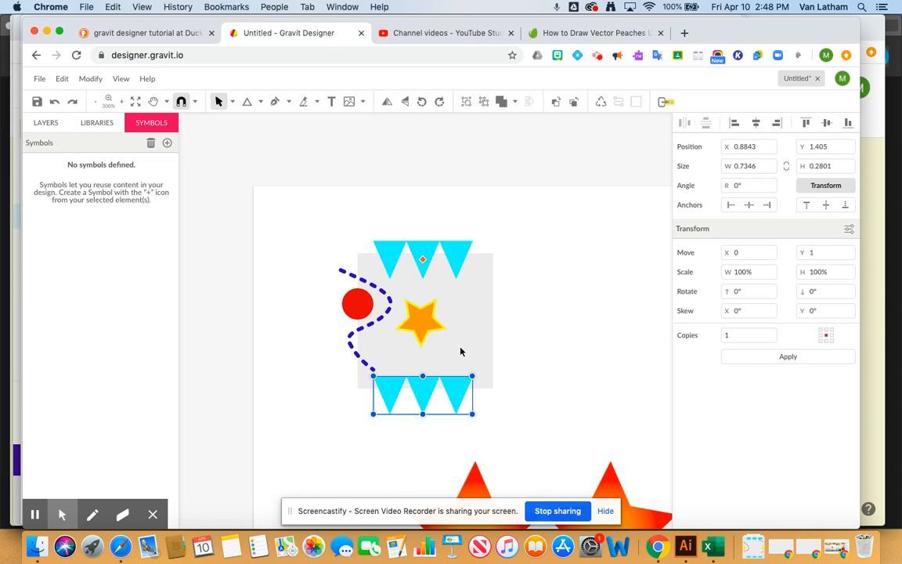
# Step: Select the red circle together with the dashed blue curve and group them
pyautogui.click(356, 313)
pyautogui.click(356, 314)
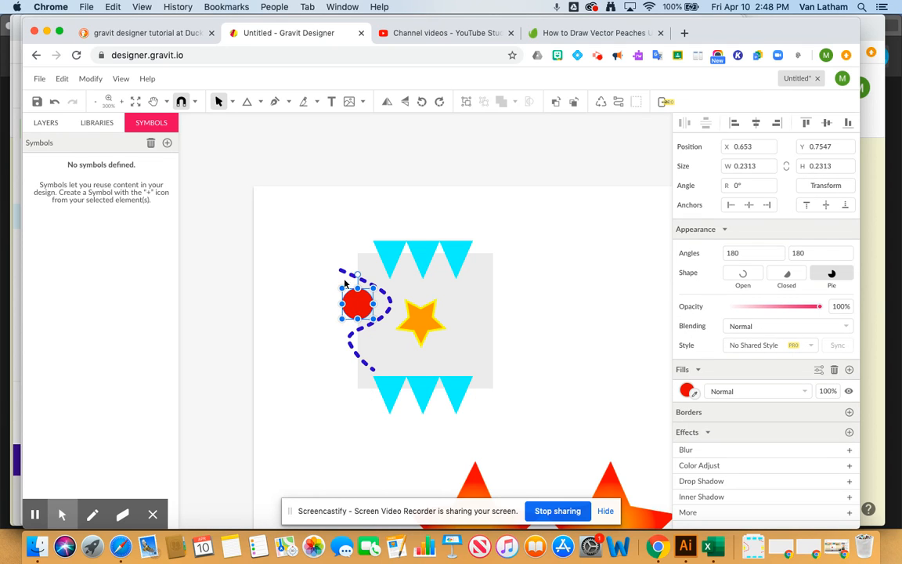
pyautogui.click(342, 272)
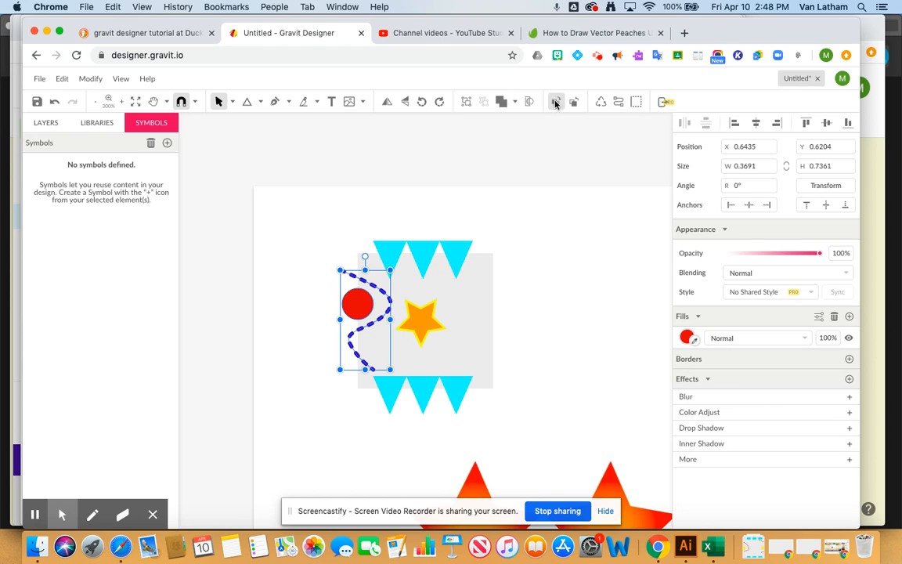
pyautogui.click(465, 108)
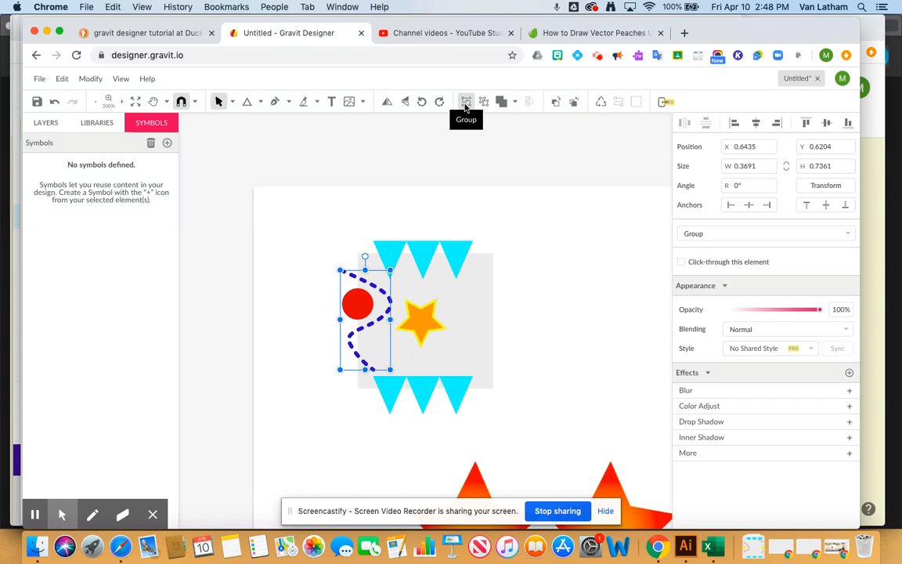
# Step: Create one copy of the circle-and-curve group with Transform, moved 1 in horizontally and 0 vertically
pyautogui.click(815, 187)
pyautogui.moveTo(745, 251); pyautogui.dragTo(733, 251)
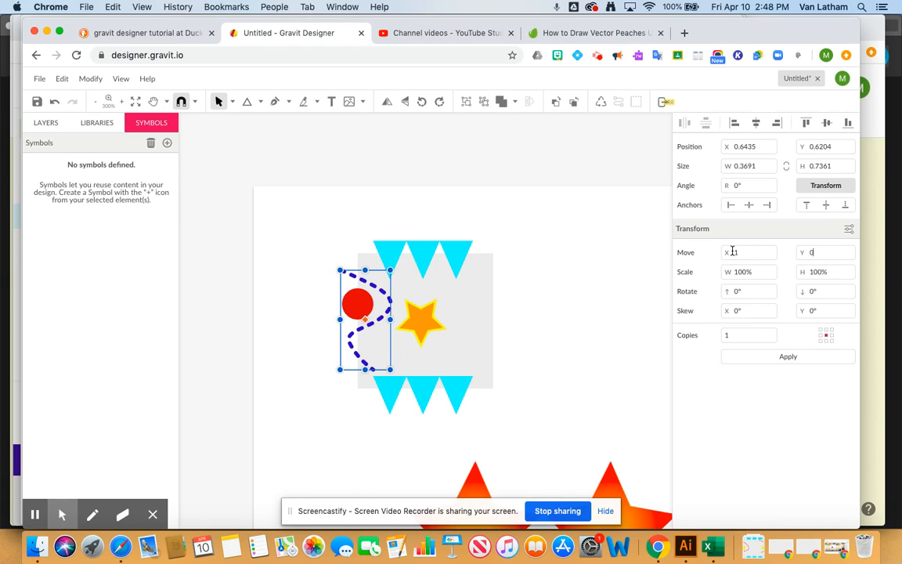
pyautogui.press('Tab')
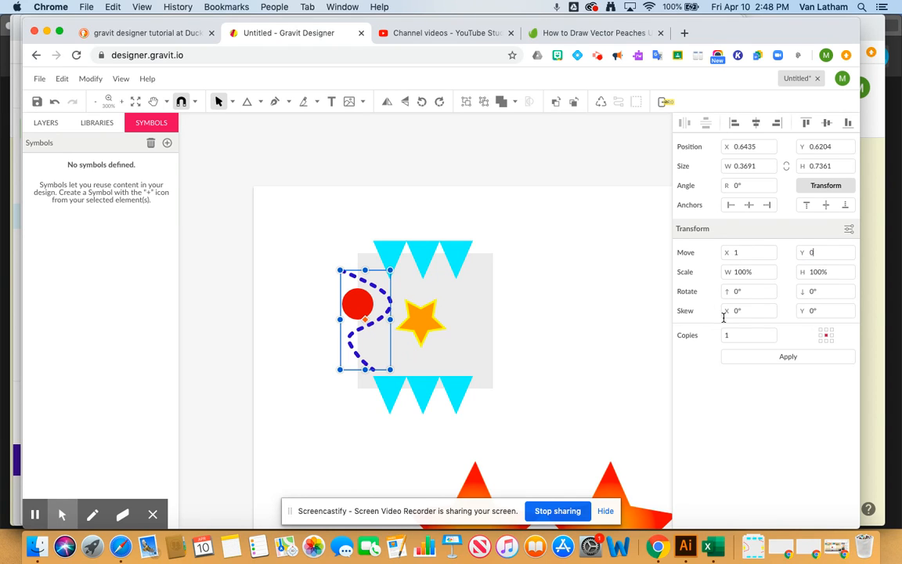
pyautogui.click(772, 364)
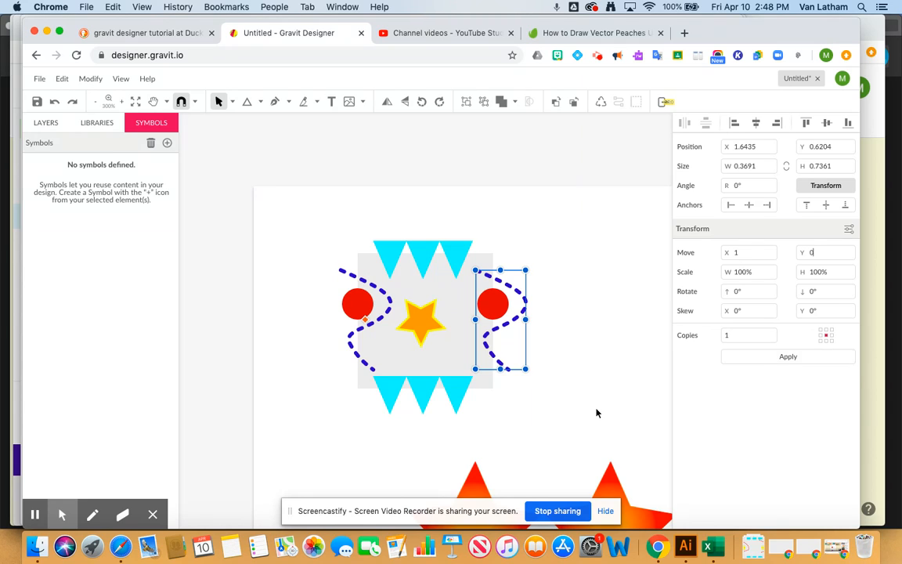
# Step: Select the grey square with all its decorations and combine everything into a single group
pyautogui.click(574, 275)
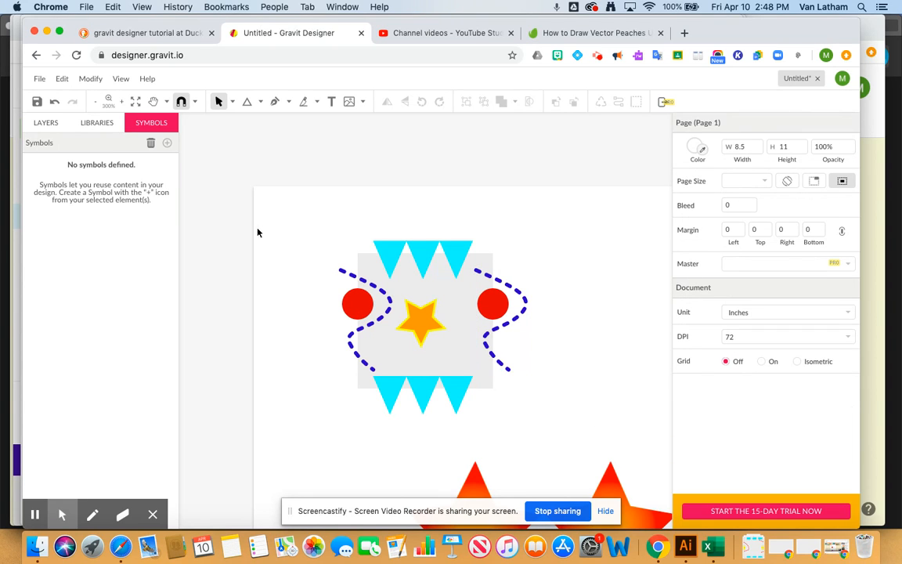
pyautogui.moveTo(314, 210); pyautogui.dragTo(556, 429)
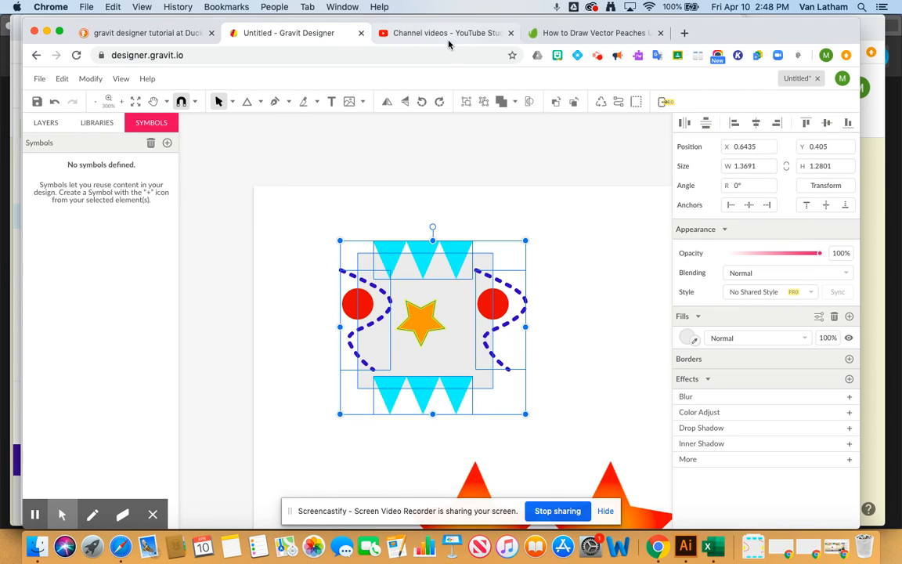
pyautogui.click(465, 103)
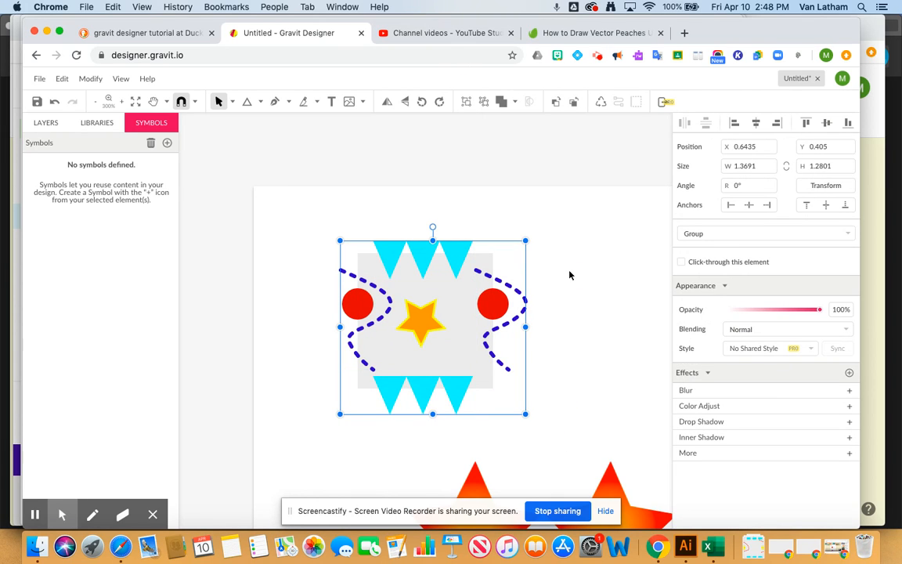
# Step: Select the star-patterned rectangle above the large star and open its texture fill settings
pyautogui.scroll(-1, 570, 275)
pyautogui.scroll(-4, 570, 275)
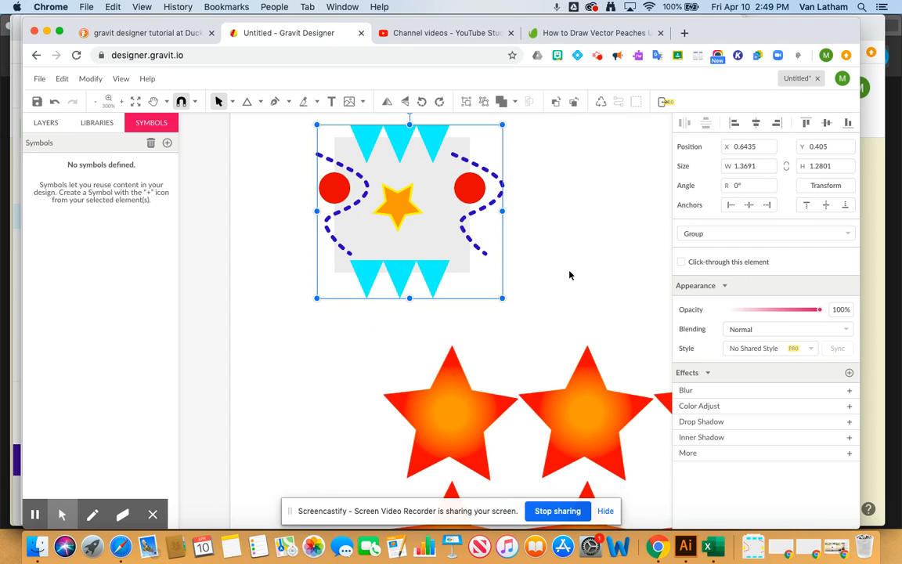
pyautogui.press('super+minus')
pyautogui.press('super+minus')
pyautogui.press('super+minus')
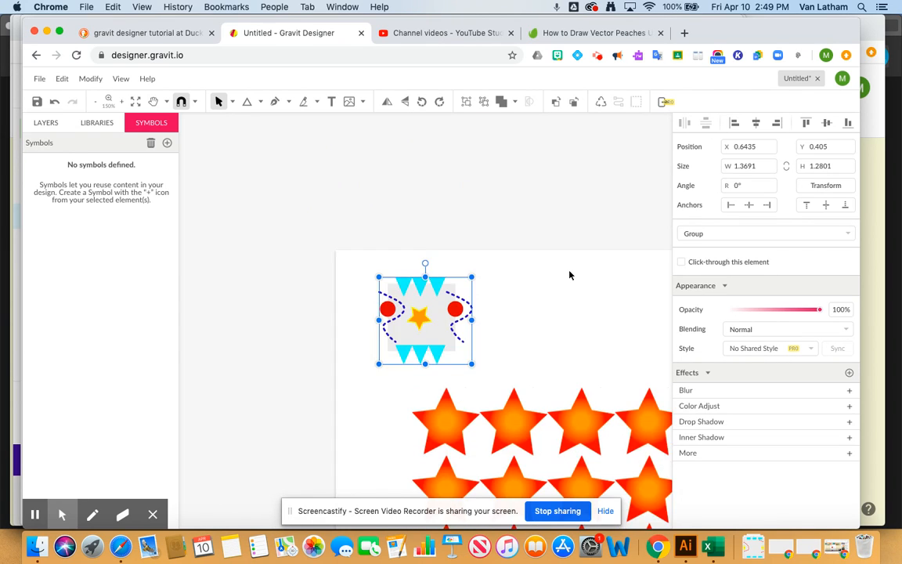
pyautogui.press('super+minus')
pyautogui.scroll(-6, 569, 275)
pyautogui.hscroll(5, 569, 275)
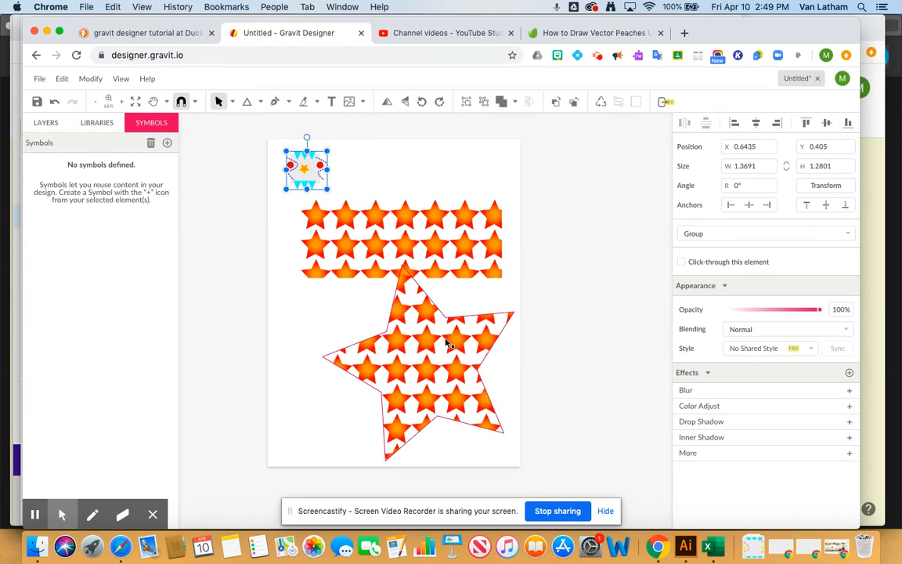
pyautogui.click(404, 213)
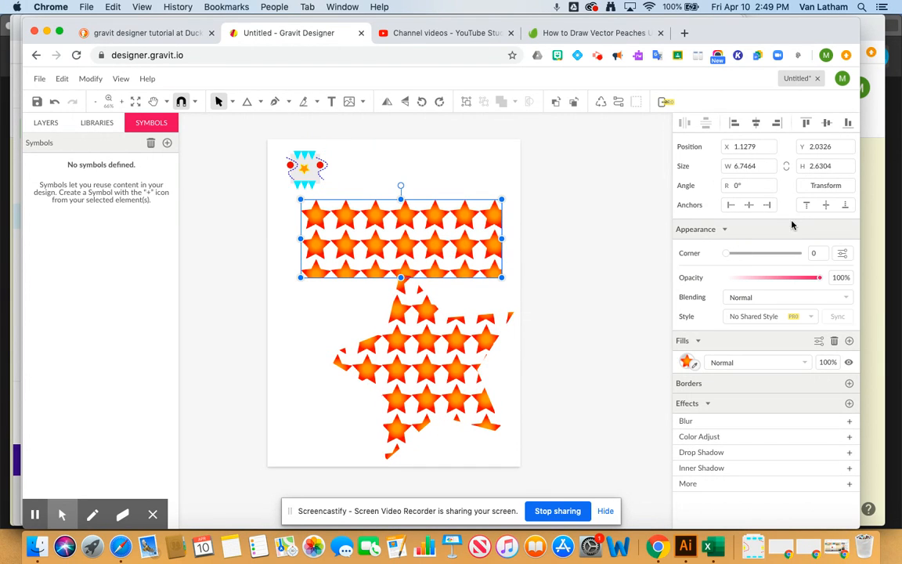
pyautogui.click(686, 362)
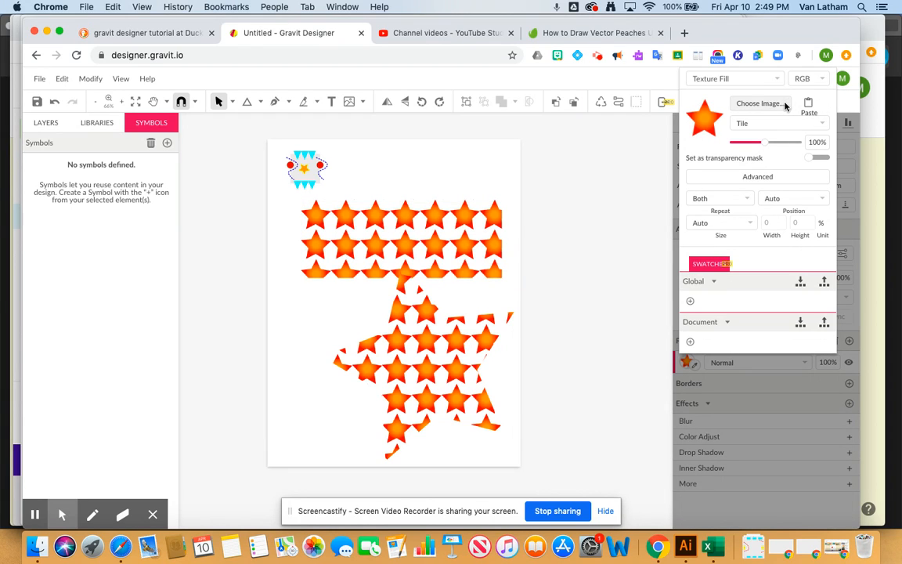